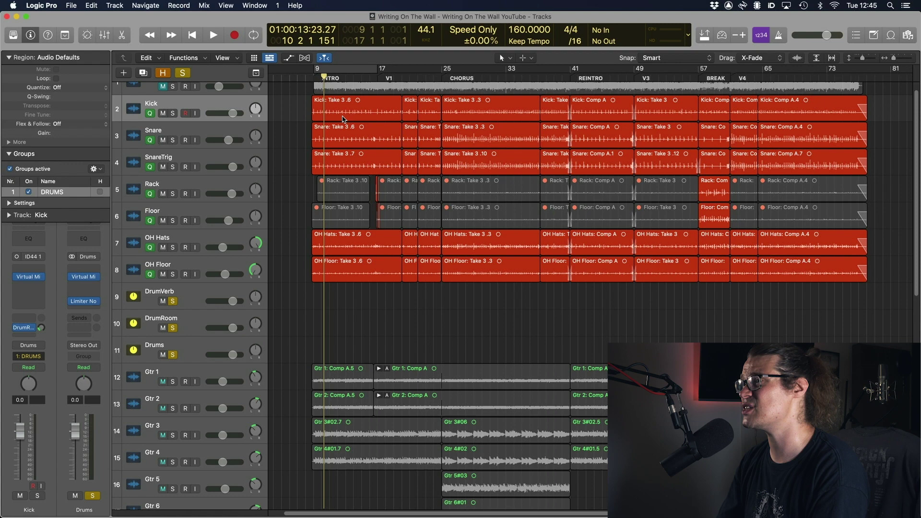
Zoom in on the drum tracks and place the playhead at bar 9, the INTRO start
{"action": "key", "text": "super+Down"}
{"action": "key", "text": "super+Right"}
{"action": "key", "text": "super+Right"}
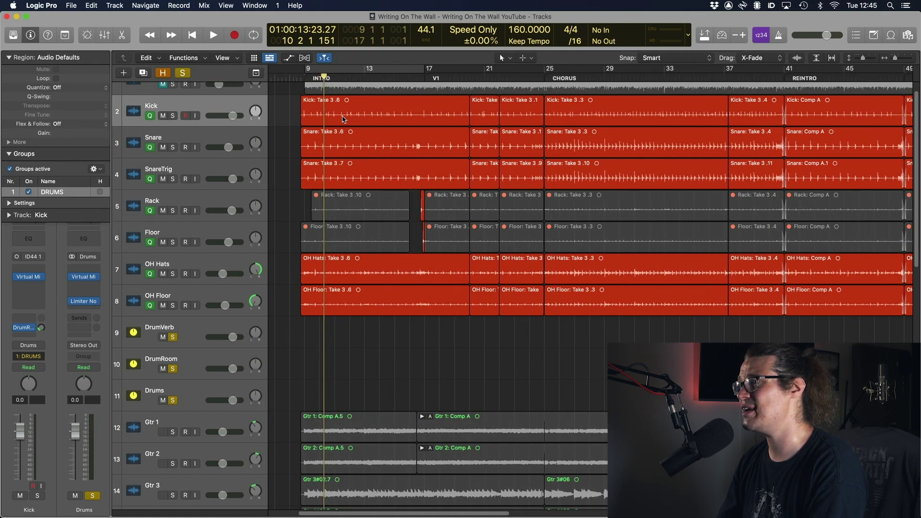
{"action": "key", "text": "super+Down"}
{"action": "left_click", "coordinate": [307, 77]}
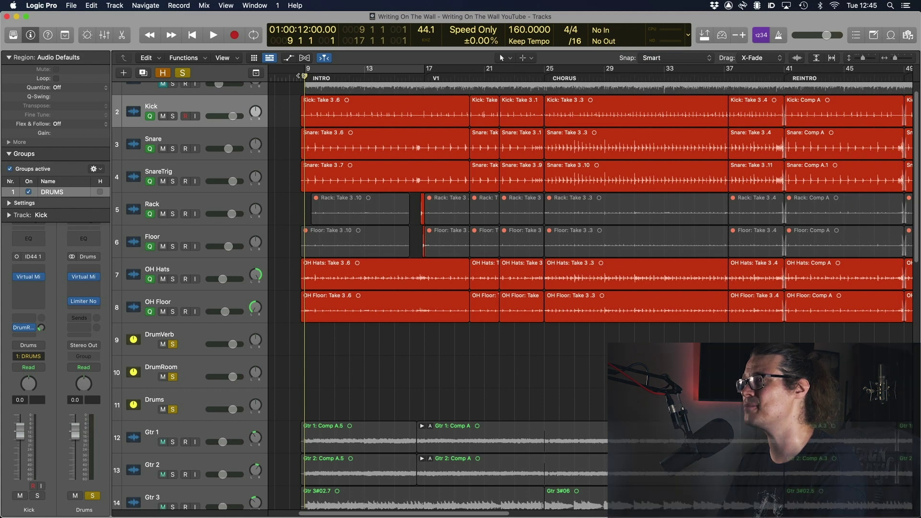
Play the drum intro from bar 9 and stop at bar 17 where V1 begins
{"action": "key", "text": "space"}
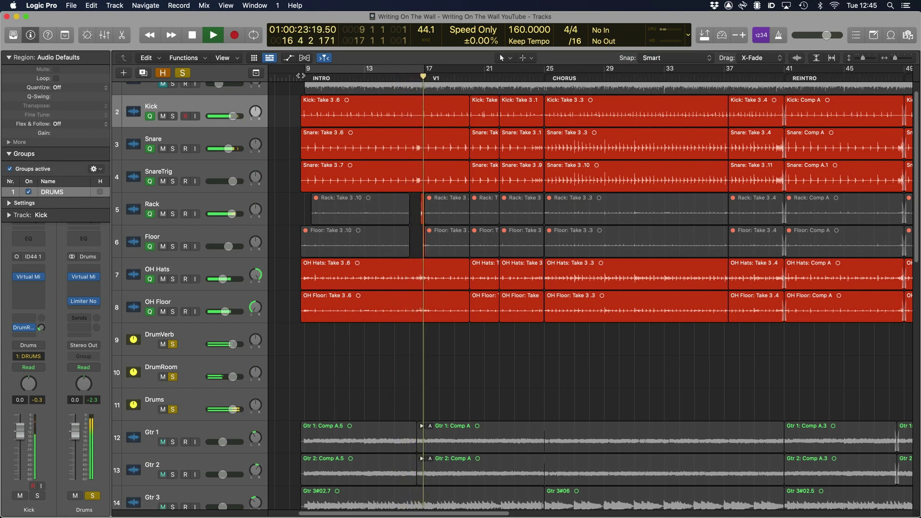
{"action": "key", "text": "space"}
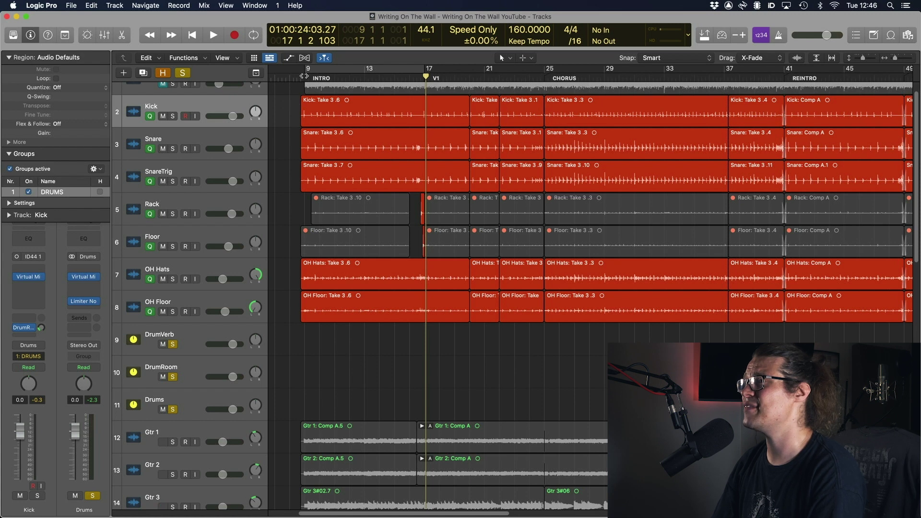
Split the grouped Kick intro regions at bar 17 and select the pieces before it
{"action": "left_click", "coordinate": [304, 75]}
{"action": "left_click", "coordinate": [424, 76]}
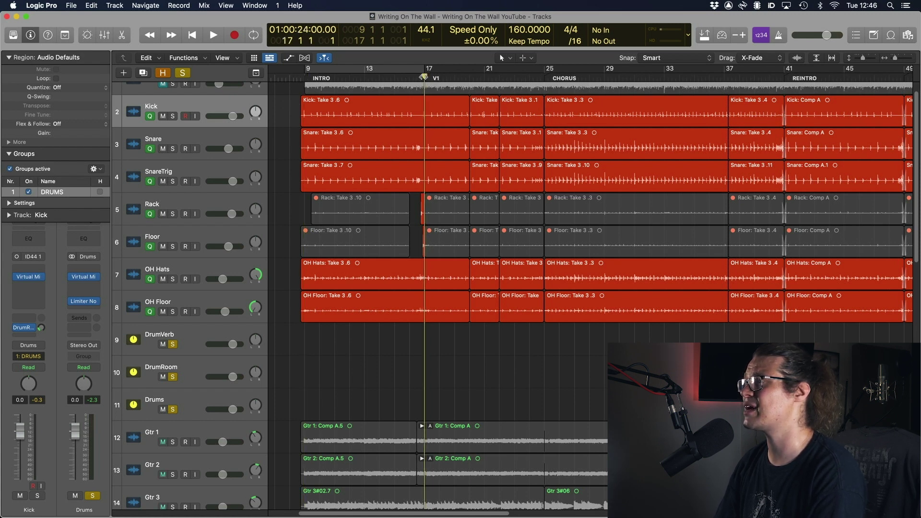
{"action": "left_click", "coordinate": [335, 124]}
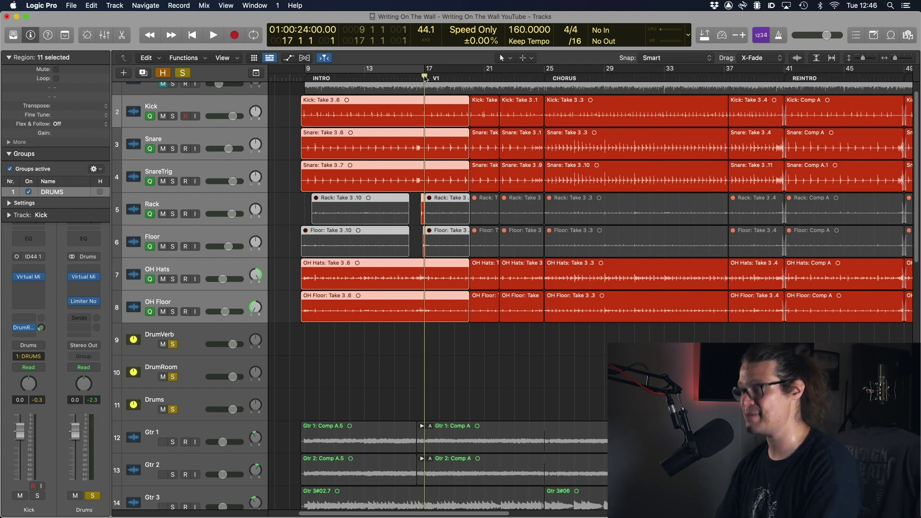
{"action": "key", "text": "super+t"}
{"action": "left_click", "coordinate": [337, 117]}
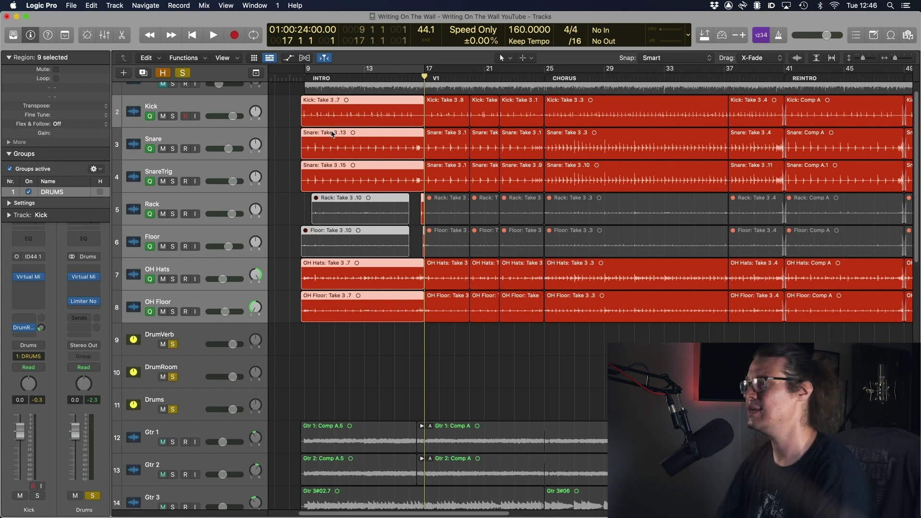
Show flex editing and switch the Kick group's Flex Time mode to Slicing
{"action": "key", "text": "super+Right"}
{"action": "key", "text": "super+Right"}
{"action": "key", "text": "super+Down"}
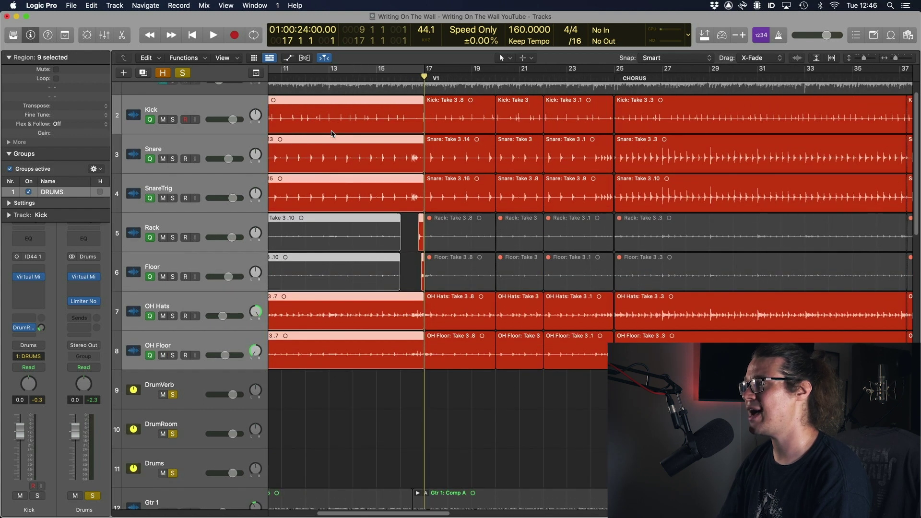
{"action": "key", "text": "super+Down"}
{"action": "key", "text": "super+Right"}
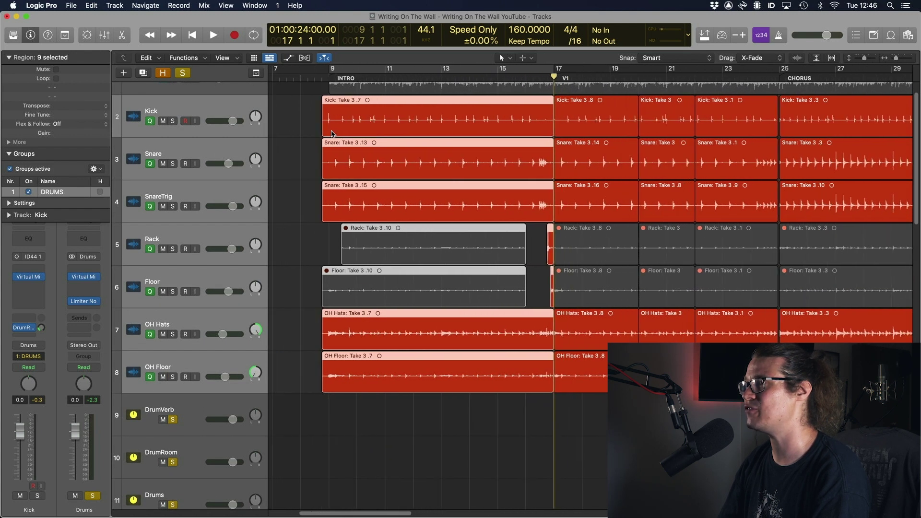
{"action": "key", "text": "super+Down"}
{"action": "key", "text": "super+Down"}
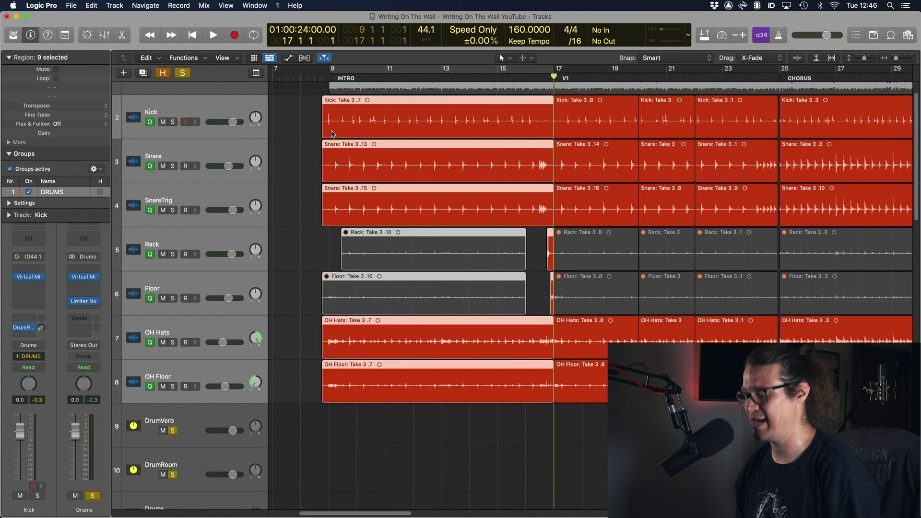
{"action": "key", "text": "super+f"}
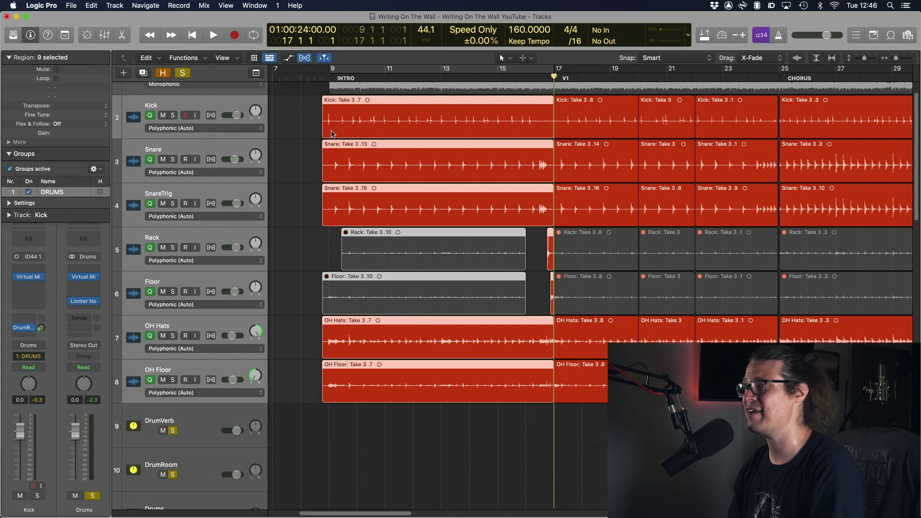
{"action": "left_click", "coordinate": [244, 128]}
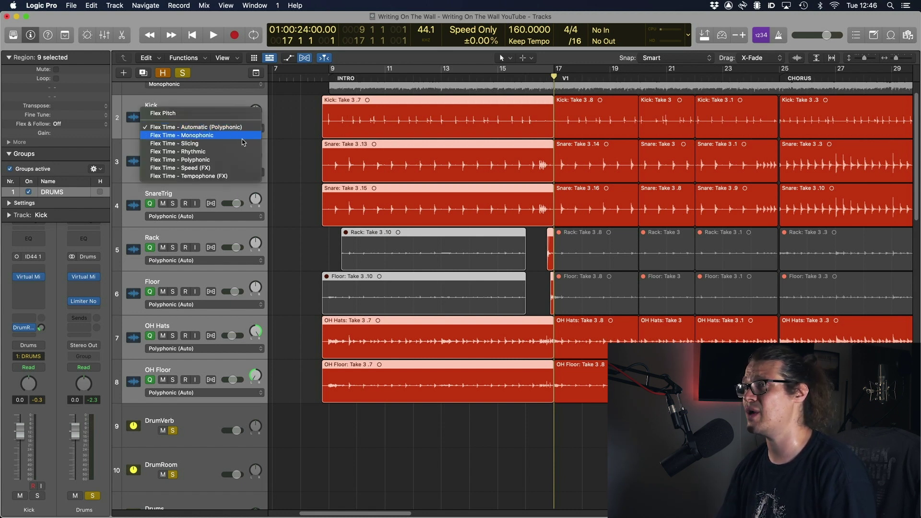
{"action": "left_click", "coordinate": [243, 143]}
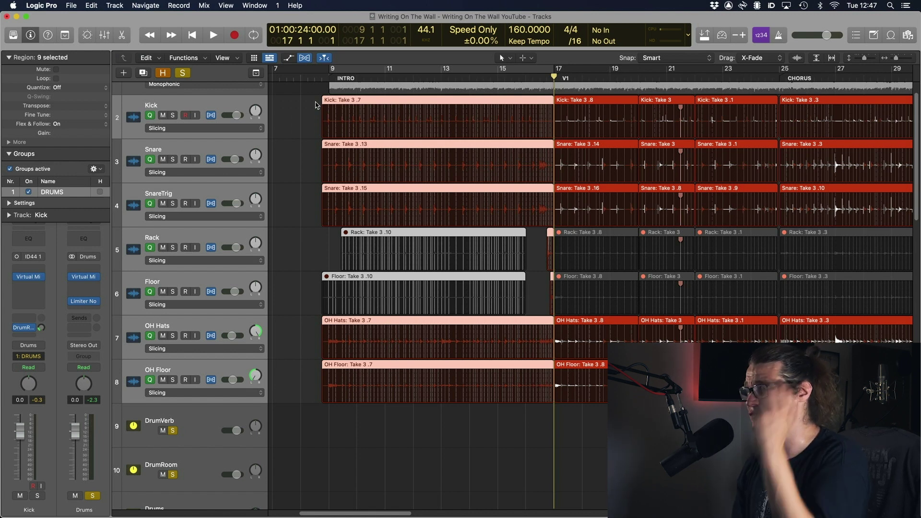
{"action": "key", "text": "super+Right"}
{"action": "key", "text": "super+Right"}
{"action": "key", "text": "super+Right"}
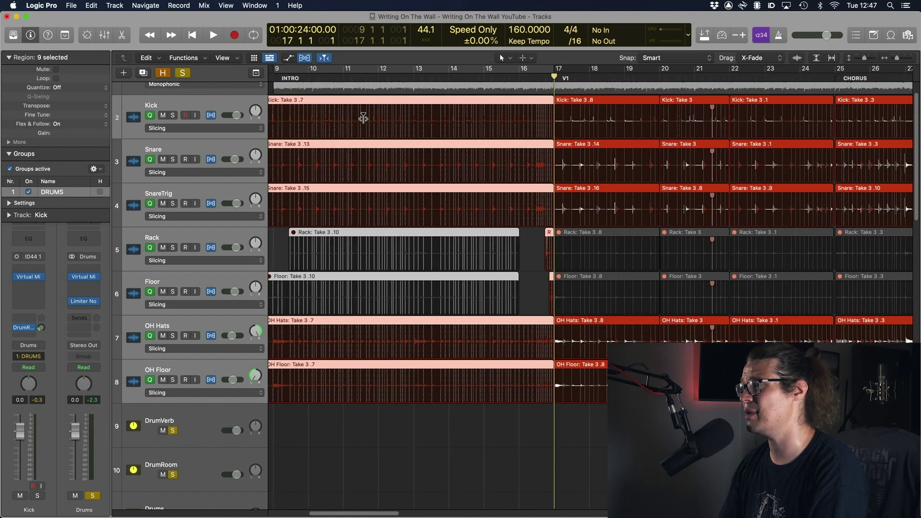
{"action": "key", "text": "super+Right"}
{"action": "key", "text": "super+Right"}
{"action": "key", "text": "super+Right"}
{"action": "key", "text": "super+Right"}
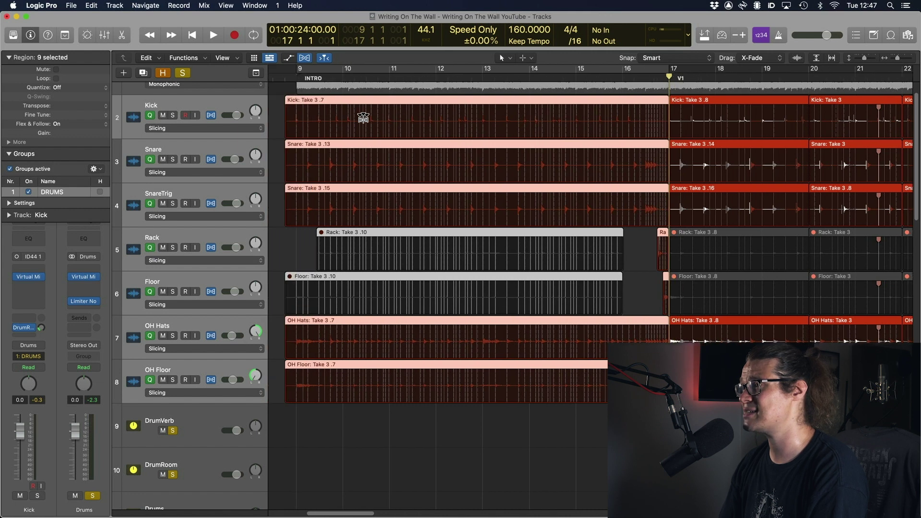
{"action": "scroll", "coordinate": [389, 178], "scroll_direction": "left", "scroll_amount": 4}
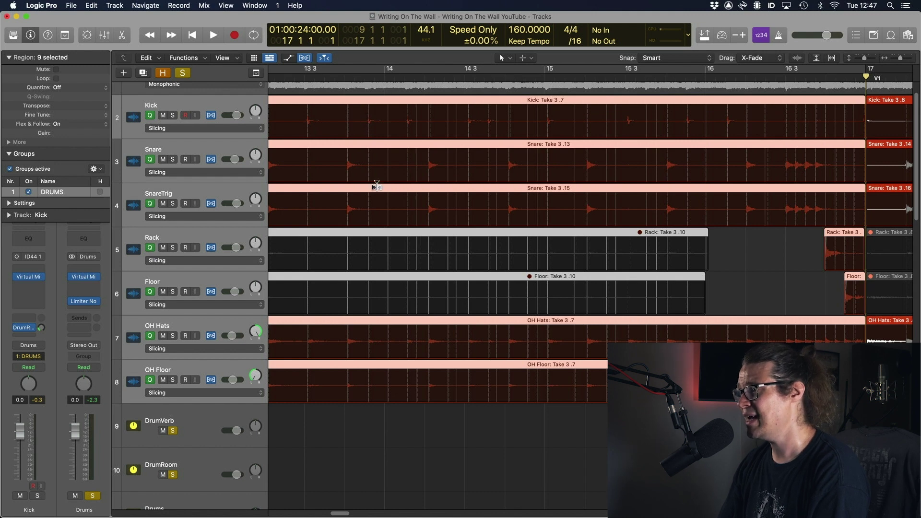
{"action": "scroll", "coordinate": [388, 238], "scroll_direction": "left", "scroll_amount": 6}
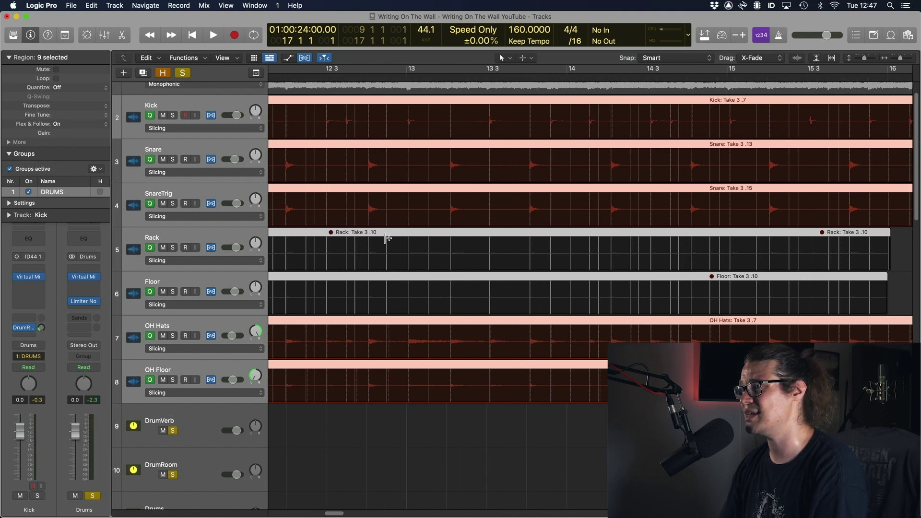
{"action": "key", "text": "super+Left"}
{"action": "key", "text": "super+Left"}
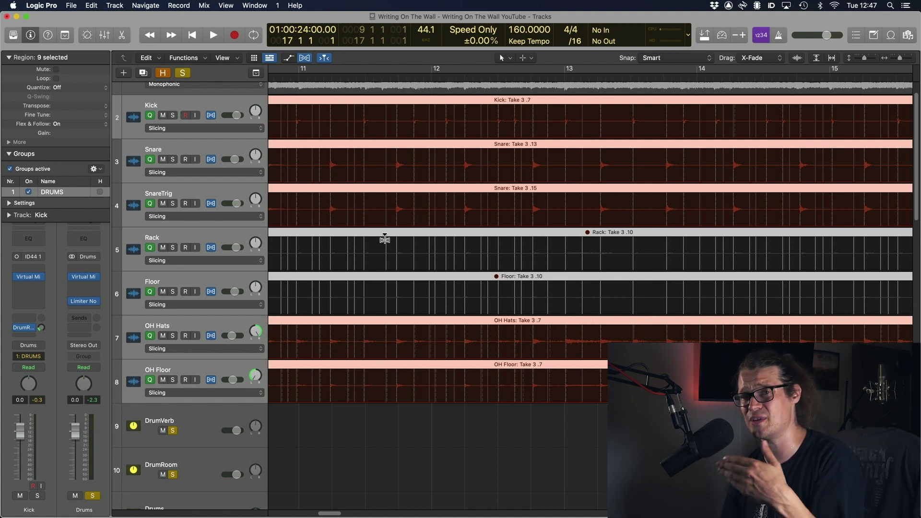
Select all regions and turn off the Q reference on OH Hats and OH Floor
{"action": "key", "text": "cmd+a"}
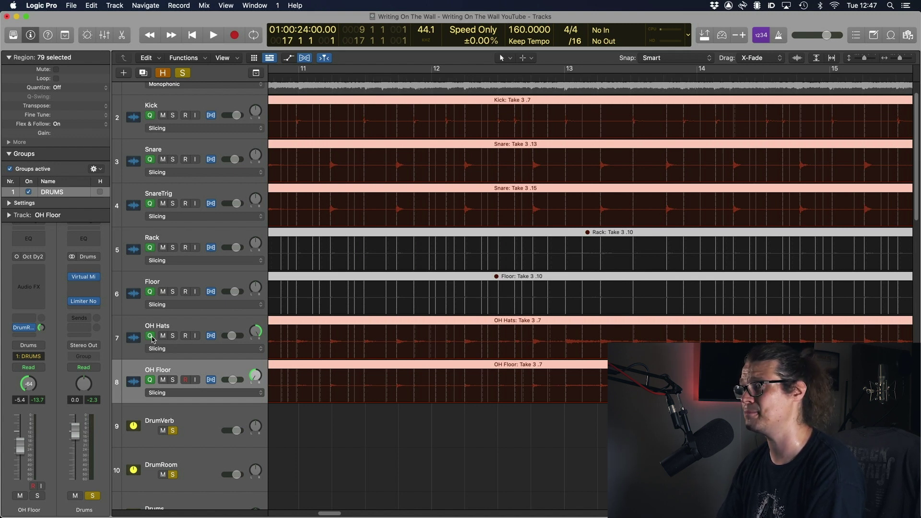
{"action": "left_click", "coordinate": [150, 336]}
{"action": "left_click", "coordinate": [152, 380]}
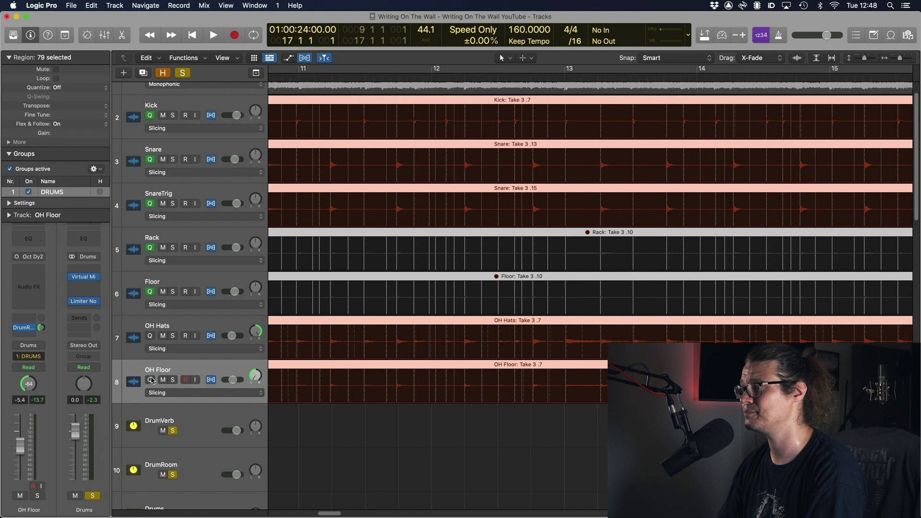
{"action": "scroll", "coordinate": [406, 226], "scroll_direction": "left", "scroll_amount": 10}
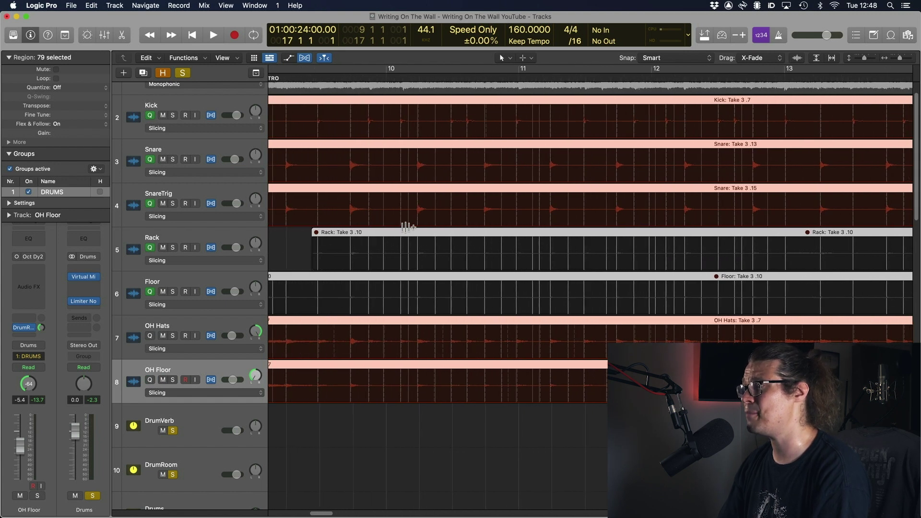
{"action": "scroll", "coordinate": [406, 226], "scroll_direction": "left", "scroll_amount": 2}
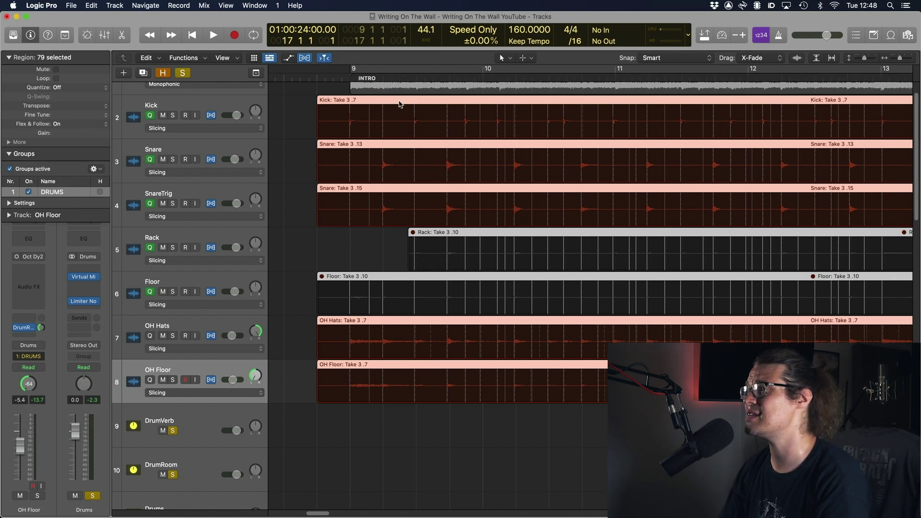
Test-flex the Kick hit at 9 4 3 by nudging it later, then undo the nudge
{"action": "key", "text": "super+Left"}
{"action": "key", "text": "super+Left"}
{"action": "key", "text": "super+Left"}
{"action": "key", "text": "super+Left"}
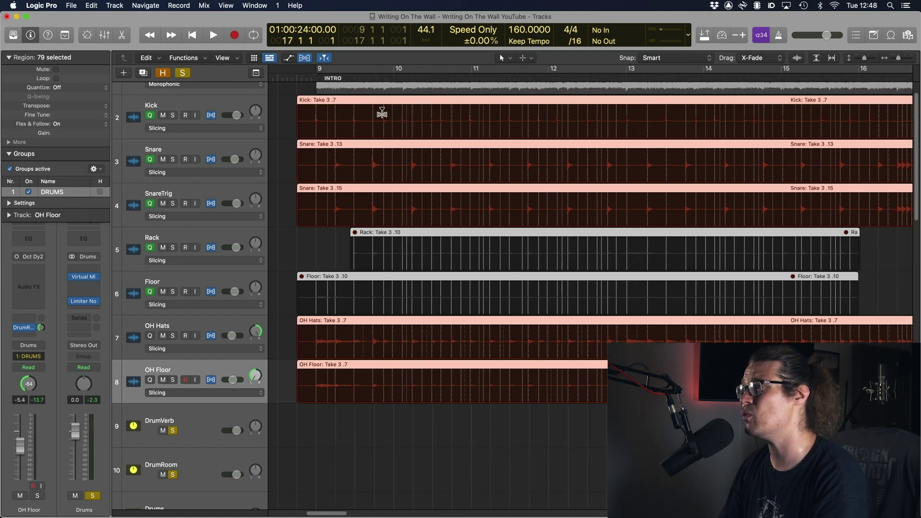
{"action": "left_click", "coordinate": [383, 75]}
{"action": "key", "text": "super+Right"}
{"action": "key", "text": "super+Right"}
{"action": "key", "text": "super+Right"}
{"action": "key", "text": "super+Right"}
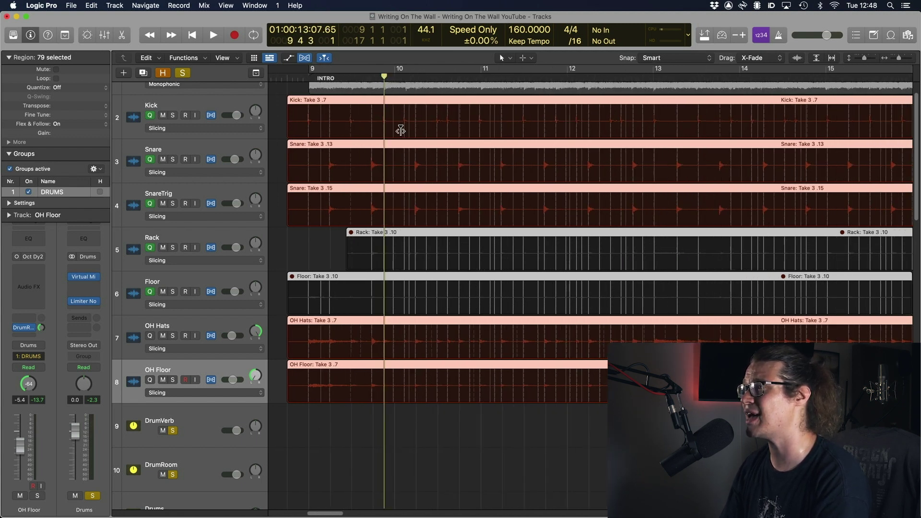
{"action": "key", "text": "super+Right"}
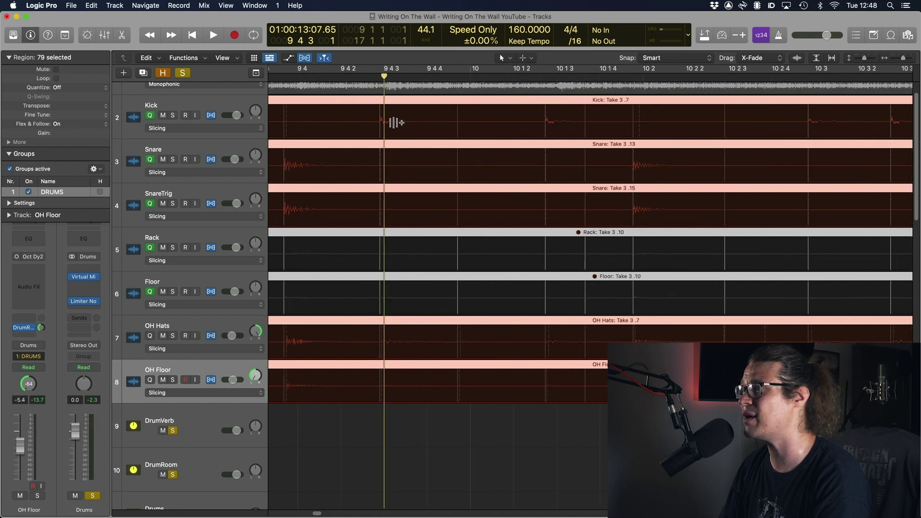
{"action": "left_click_drag", "start_coordinate": [379, 115], "coordinate": [387, 116]}
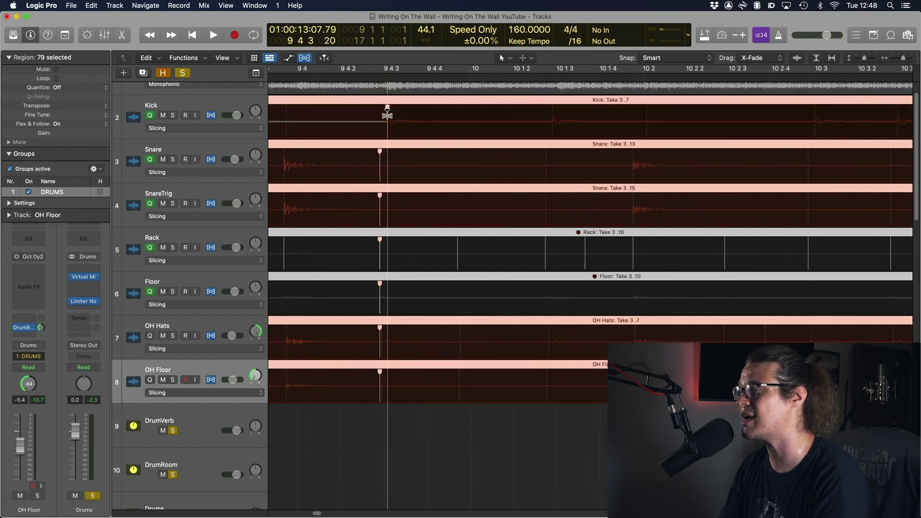
{"action": "key", "text": "super+z"}
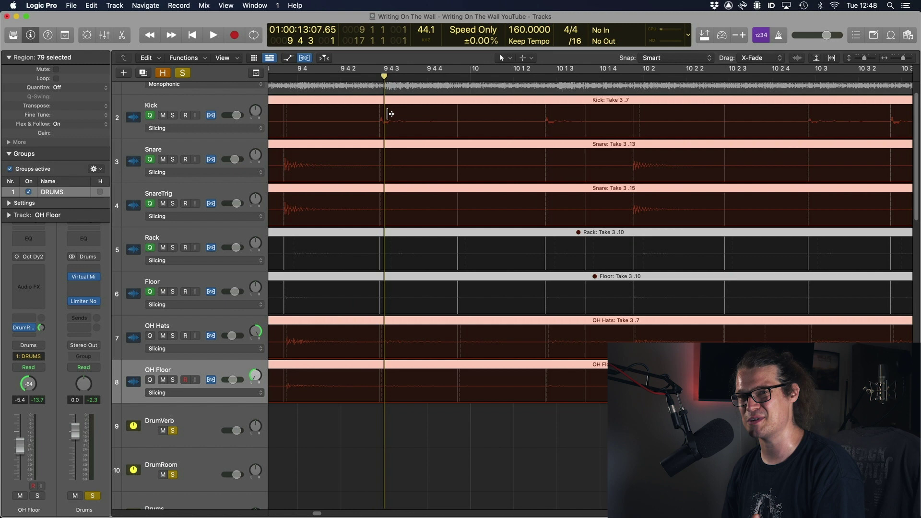
Return the playhead to the intro start and select the intro regions from Kick to OH Floor
{"action": "key", "text": "super+Left"}
{"action": "key", "text": "super+Left"}
{"action": "key", "text": "super+Left"}
{"action": "key", "text": "super+Left"}
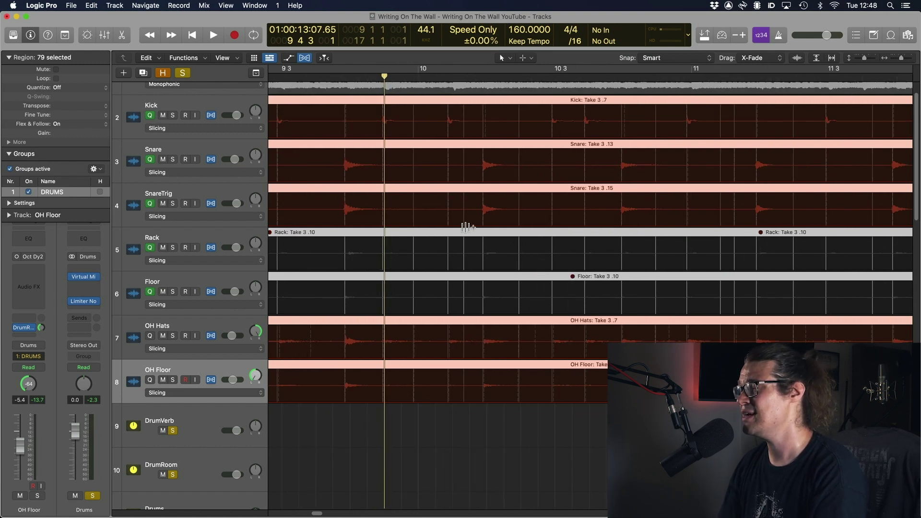
{"action": "key", "text": "super+Left"}
{"action": "scroll", "coordinate": [409, 149], "scroll_direction": "left", "scroll_amount": 2}
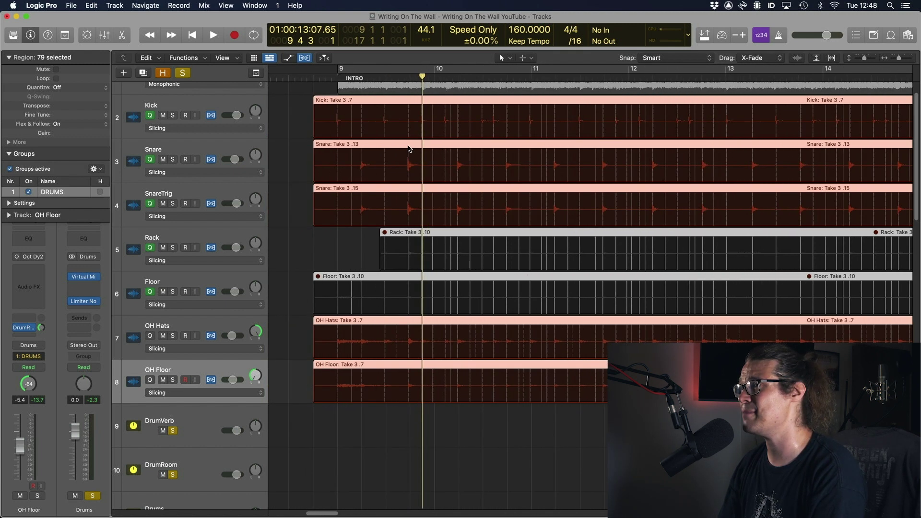
{"action": "scroll", "coordinate": [527, 239], "scroll_direction": "up", "scroll_amount": 1}
{"action": "left_click", "coordinate": [314, 78]}
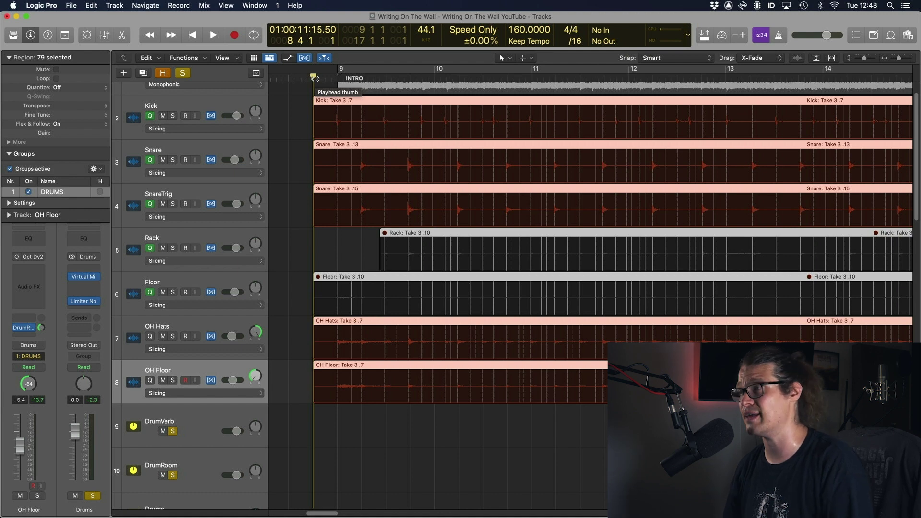
{"action": "left_click_drag", "start_coordinate": [302, 106], "coordinate": [681, 370]}
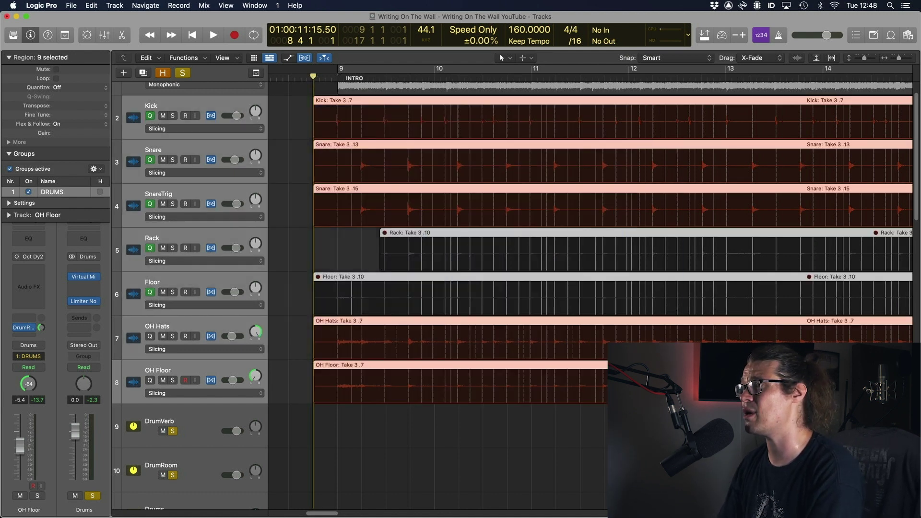
Set the Region Inspector's Quantize to 1/8 Note for the nine selected intro regions
{"action": "left_click", "coordinate": [67, 90]}
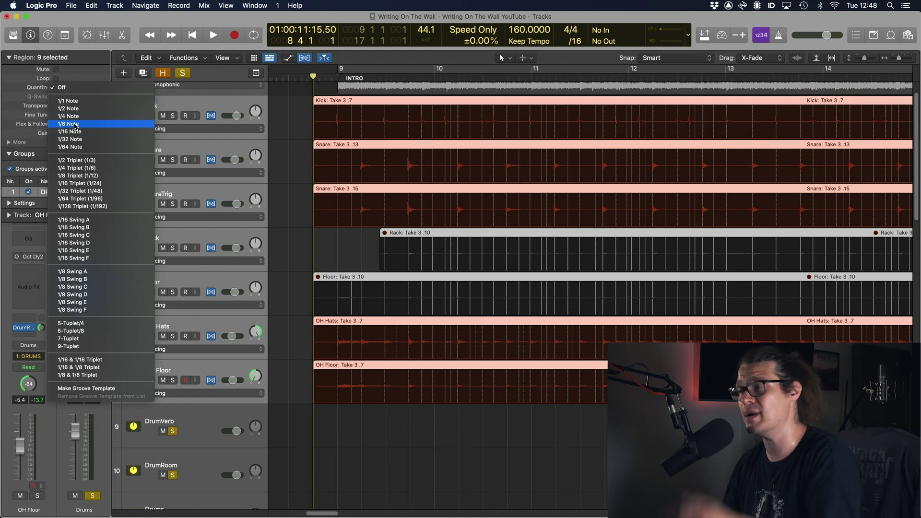
{"action": "left_click", "coordinate": [75, 124]}
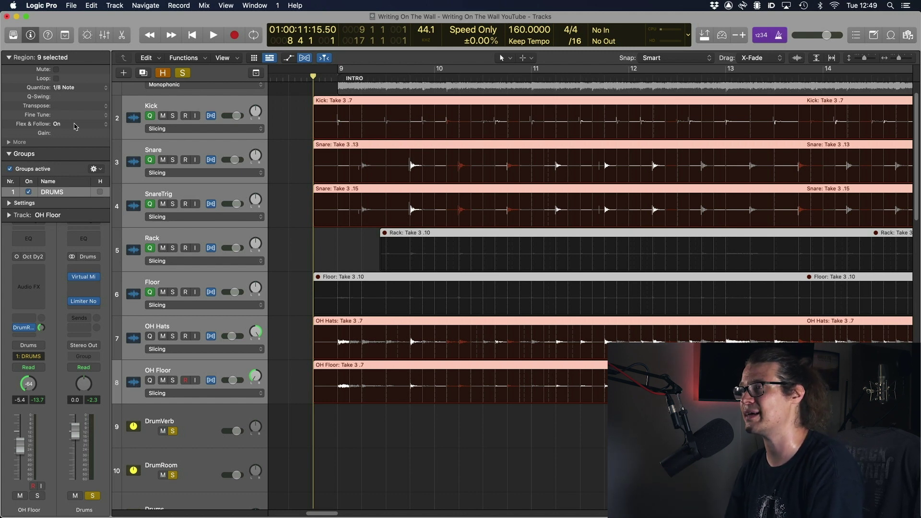
Audition the quantized intro, then turn drum-group flex off and replay from bar 9 to compare
{"action": "key", "text": "space"}
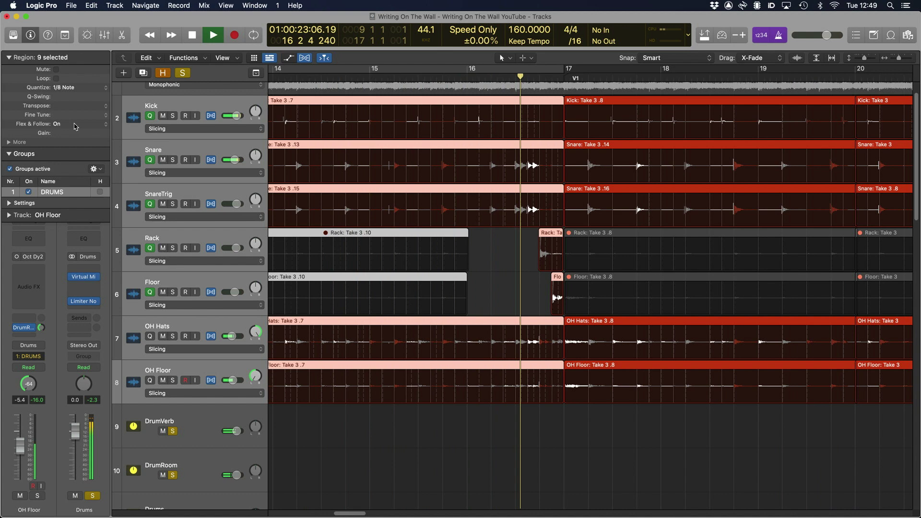
{"action": "key", "text": "space"}
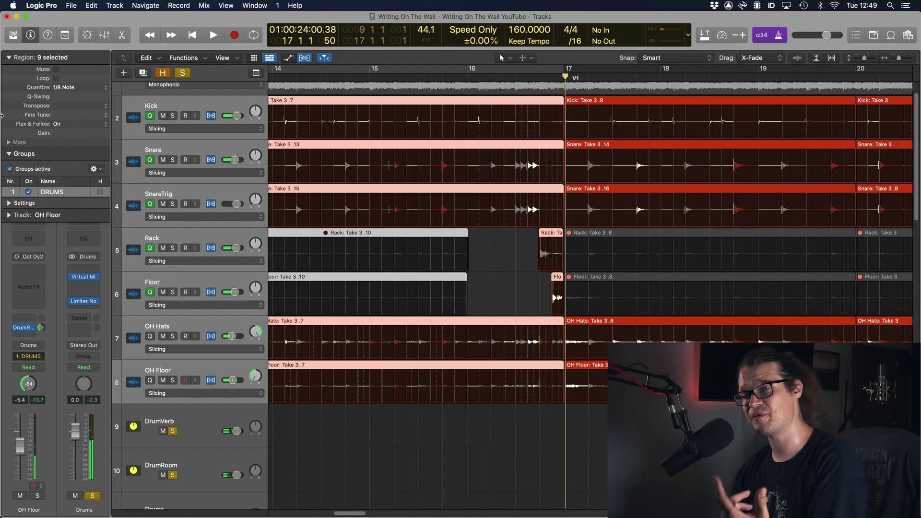
{"action": "left_click", "coordinate": [210, 120]}
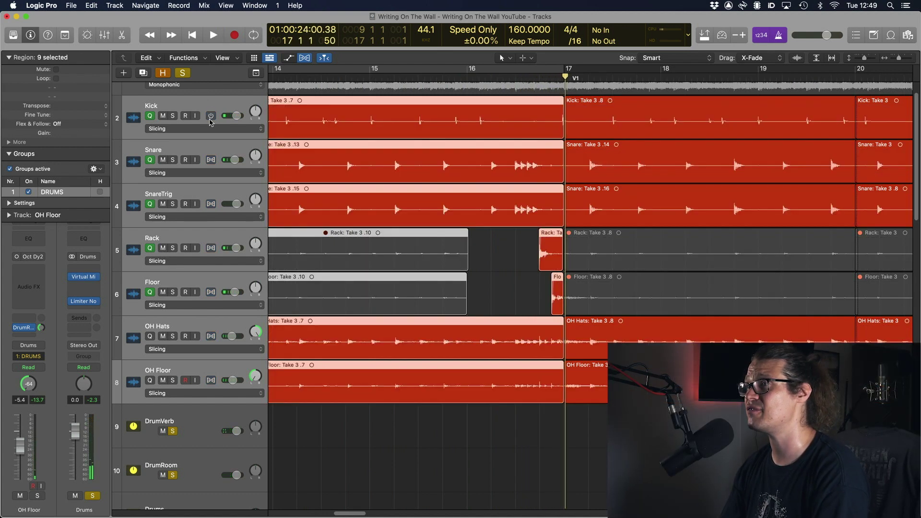
{"action": "scroll", "coordinate": [379, 190], "scroll_direction": "left", "scroll_amount": 10}
{"action": "scroll", "coordinate": [380, 190], "scroll_direction": "left", "scroll_amount": 2}
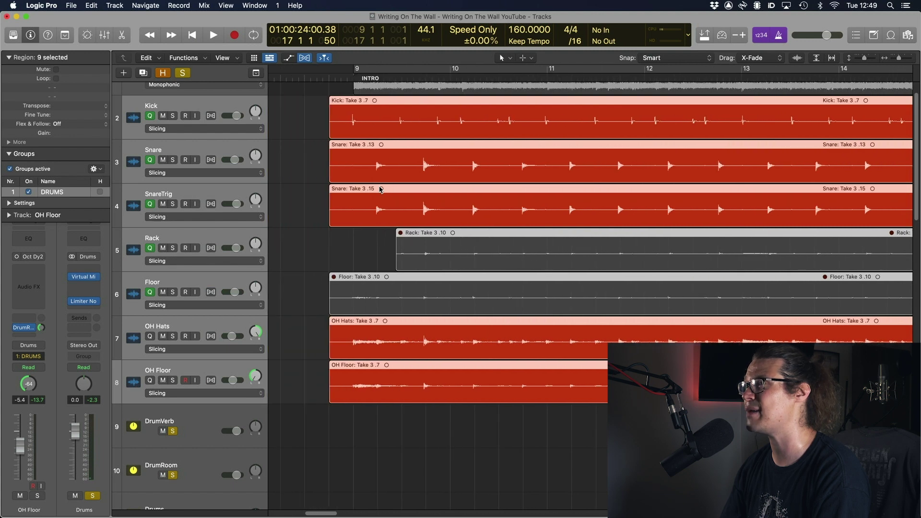
{"action": "left_click", "coordinate": [354, 79]}
{"action": "key", "text": "space"}
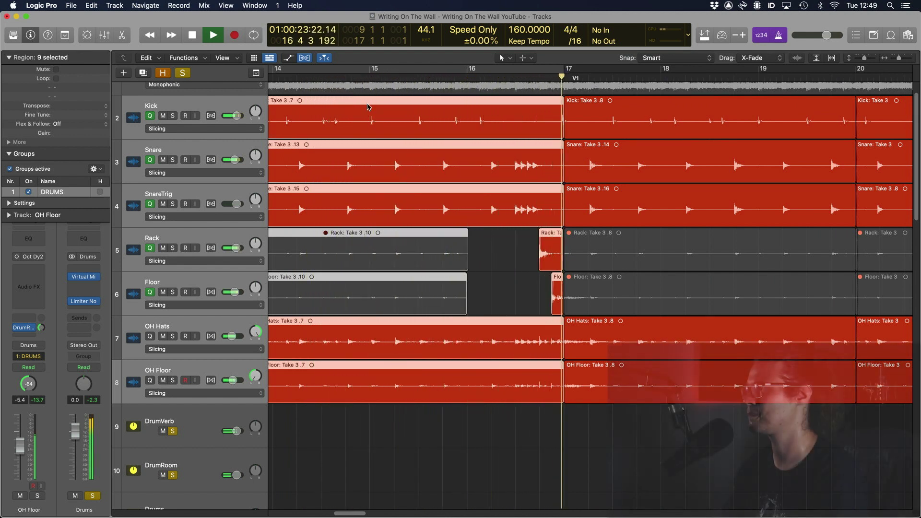
{"action": "key", "text": "space"}
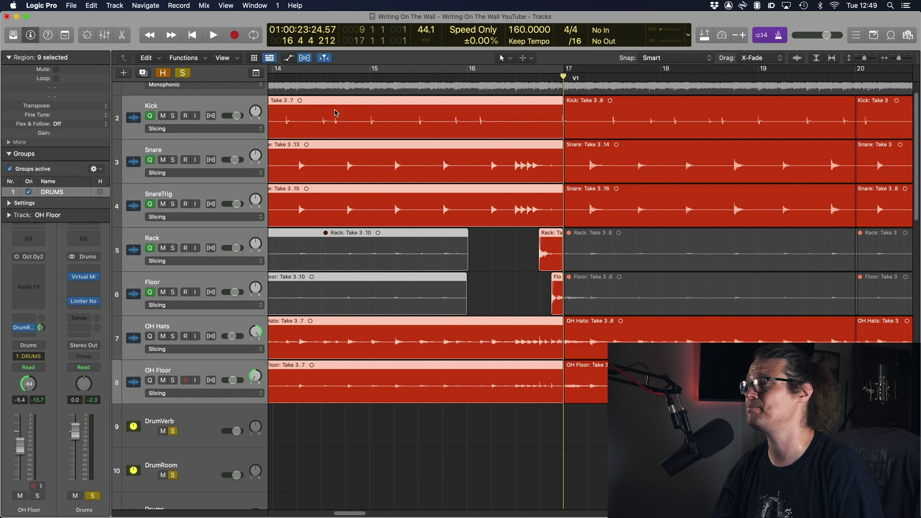
Switch flex back on for the Kick-led drum group and scroll back to the intro
{"action": "left_click", "coordinate": [210, 118]}
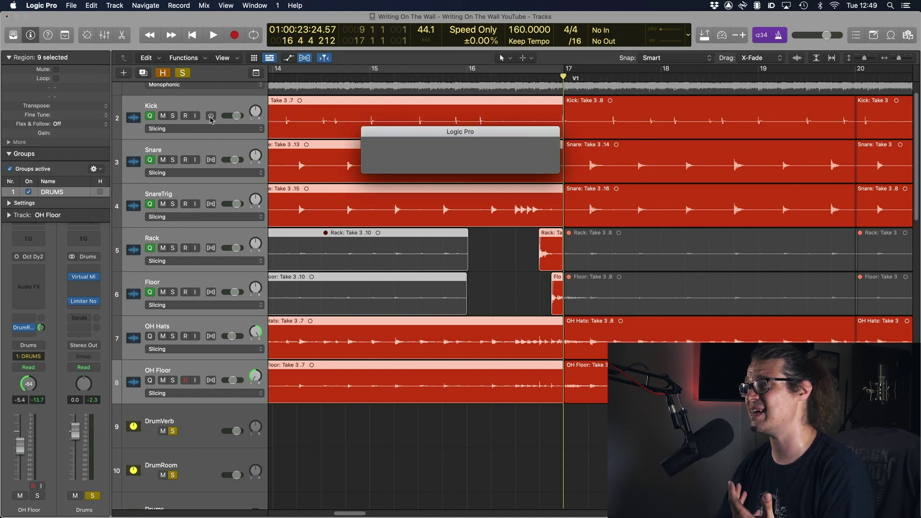
{"action": "scroll", "coordinate": [438, 192], "scroll_direction": "left", "scroll_amount": 10}
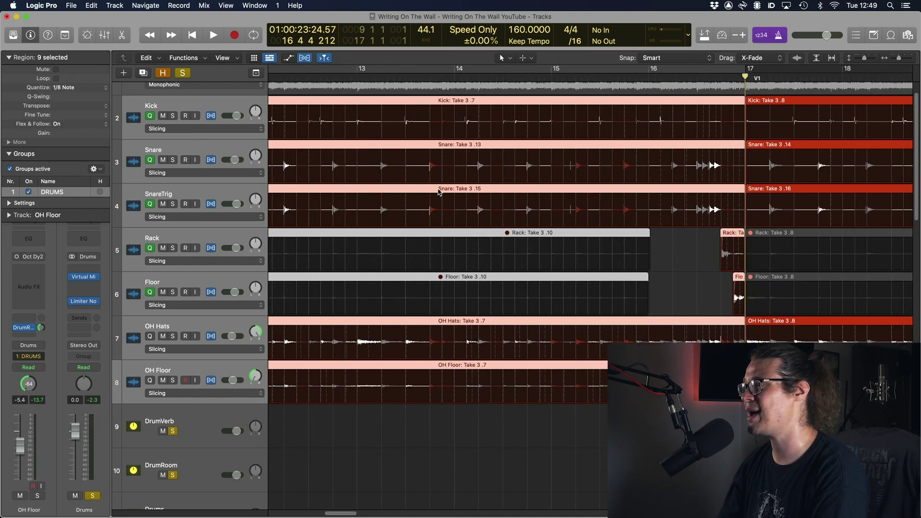
{"action": "scroll", "coordinate": [438, 192], "scroll_direction": "left", "scroll_amount": 6}
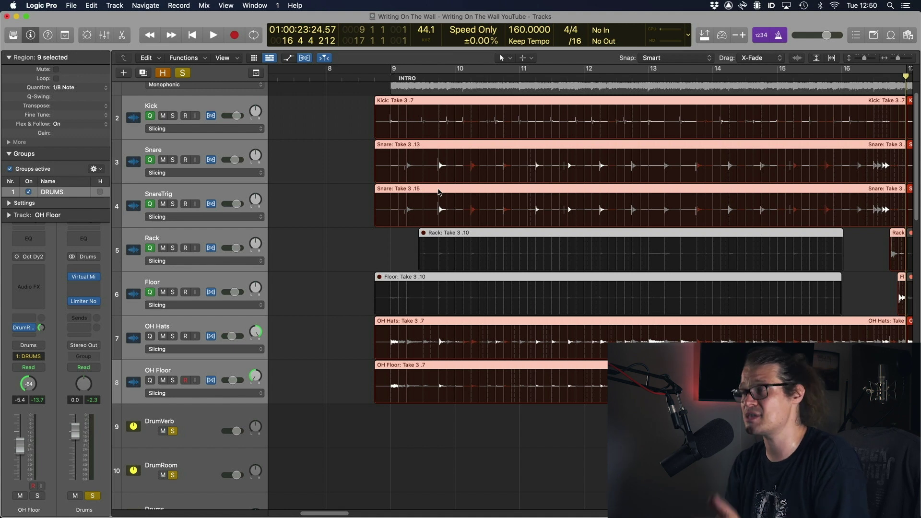
Split the 16 3 to 16 4 fill into six regions and set their Quantize to 1/16 Note
{"action": "scroll", "coordinate": [640, 161], "scroll_direction": "right", "scroll_amount": 8}
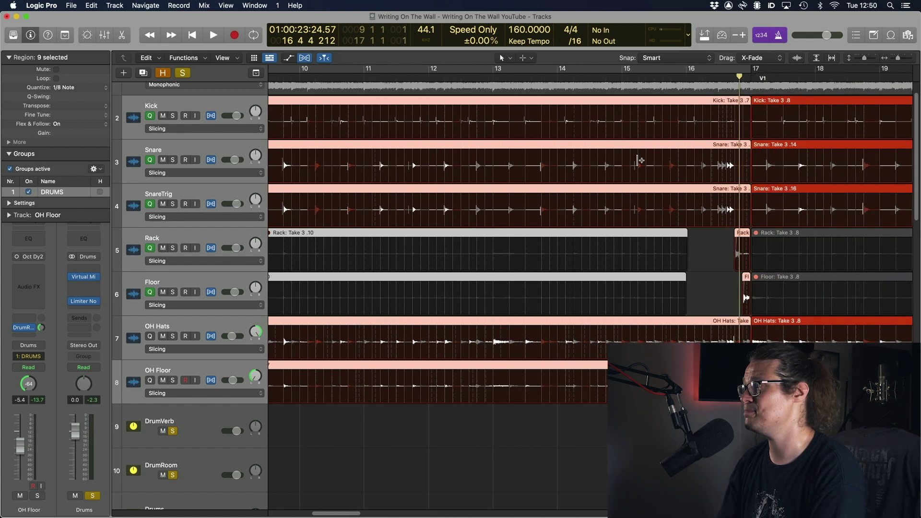
{"action": "left_click_drag", "start_coordinate": [651, 129], "coordinate": [670, 175]}
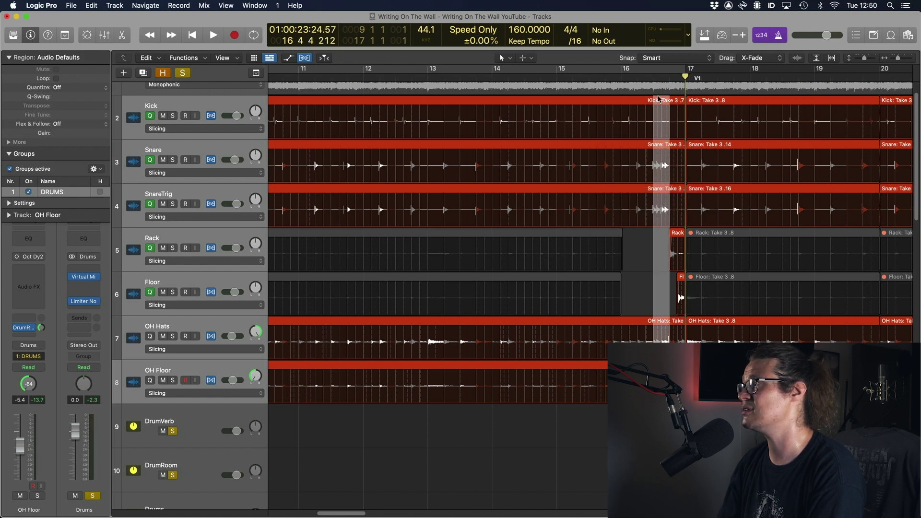
{"action": "left_click", "coordinate": [660, 101]}
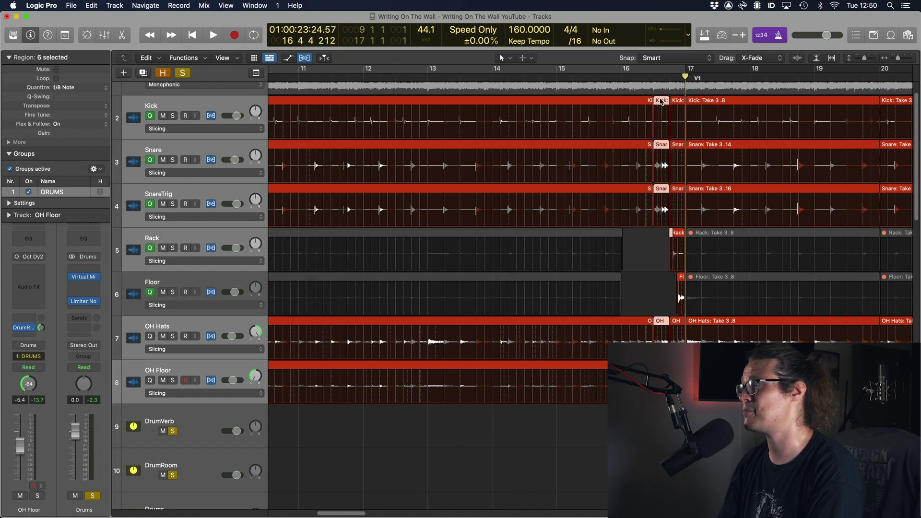
{"action": "left_click", "coordinate": [54, 91]}
{"action": "left_click", "coordinate": [69, 96]}
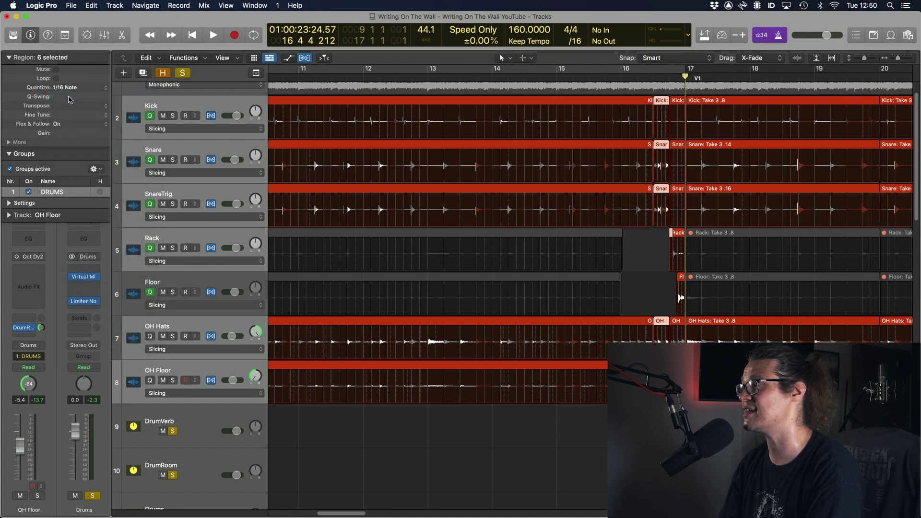